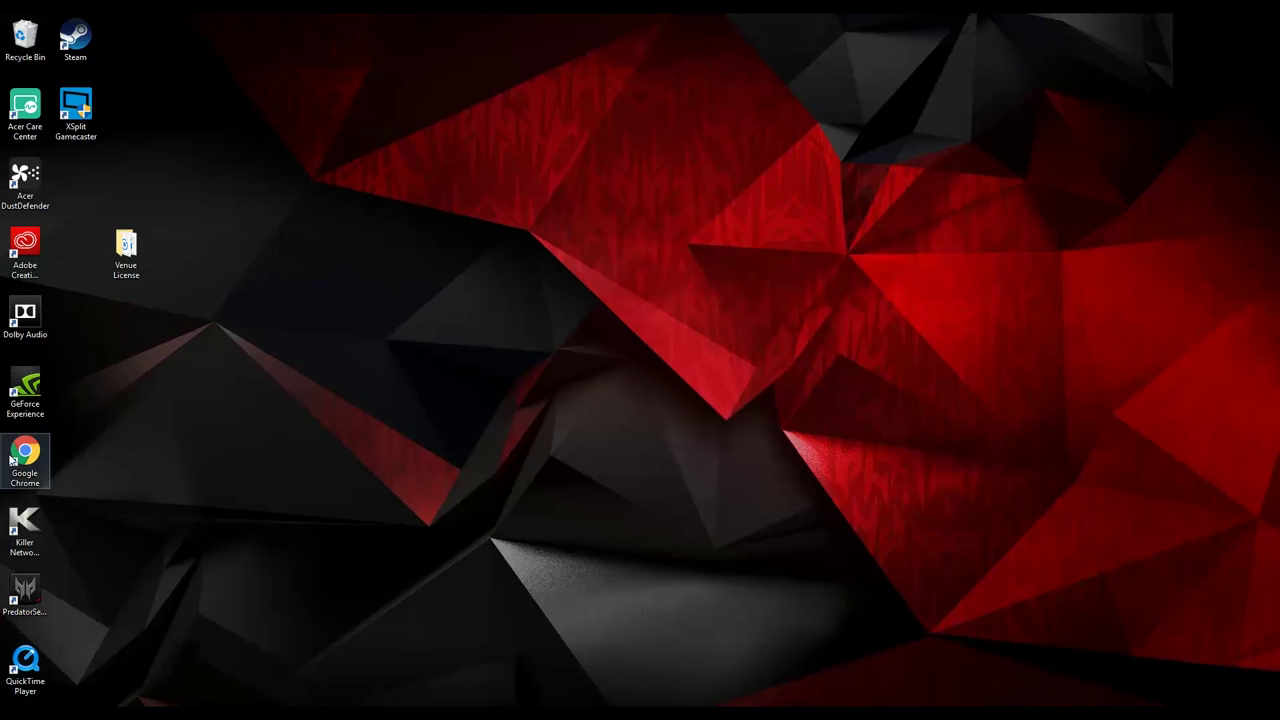
Launch Chrome full-screen and load data.cityofchicago.org
double_click(25, 455)
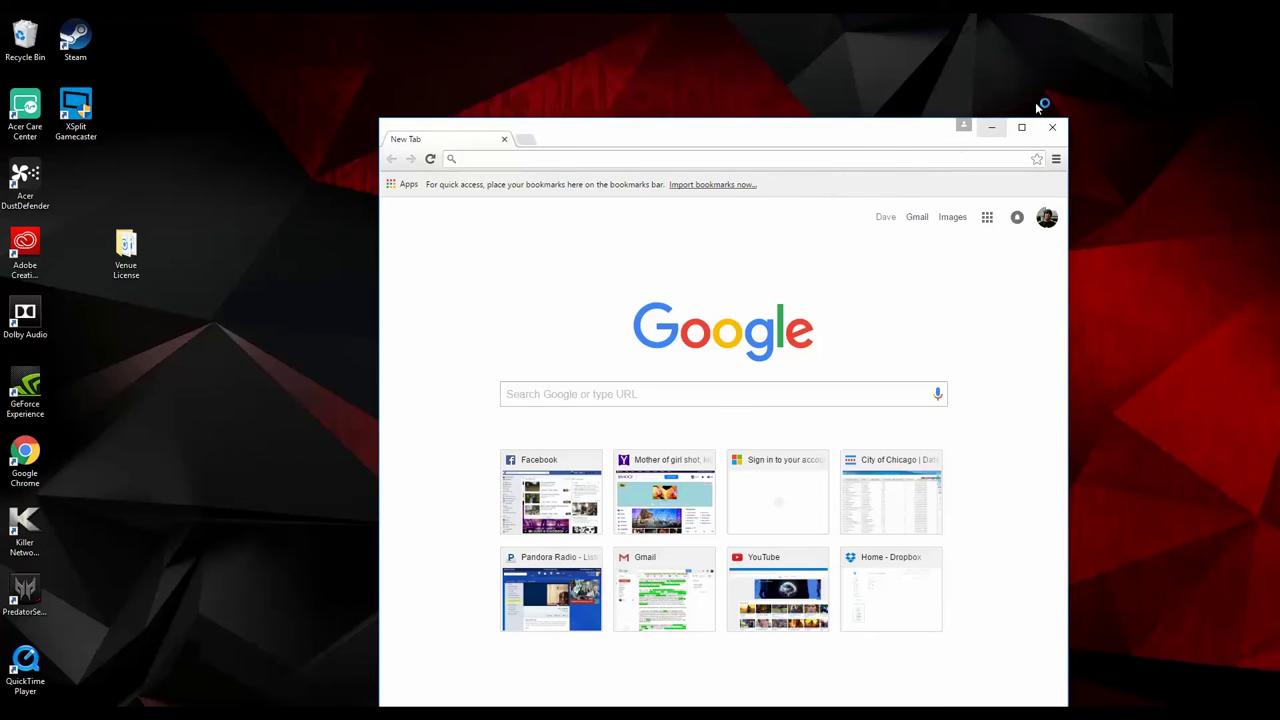
left_click(1021, 127)
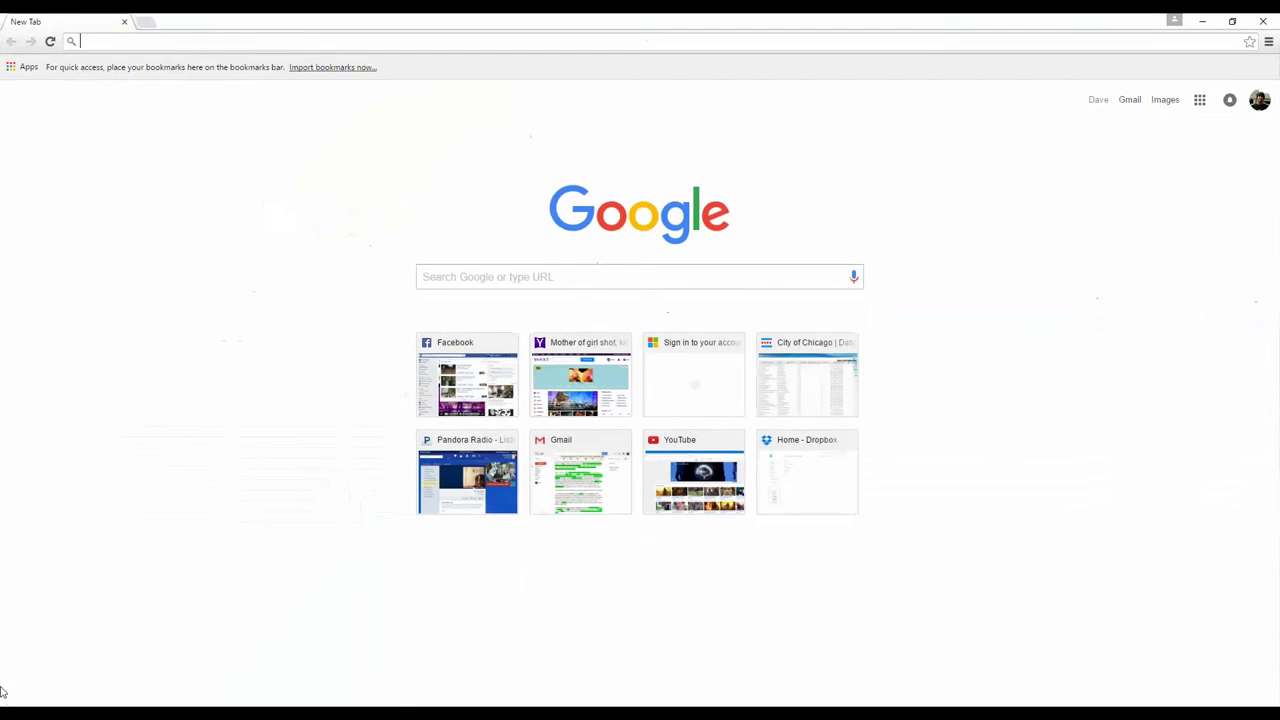
type("data.cityofchicago.org")
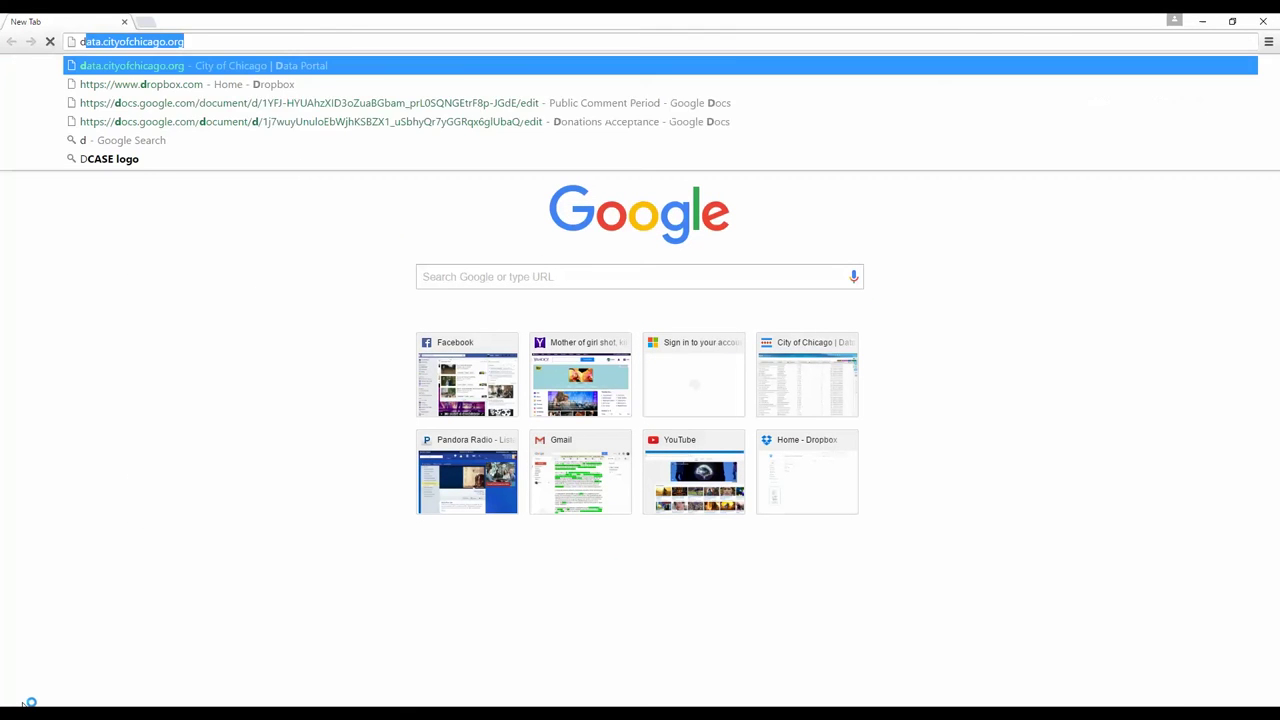
key("End")
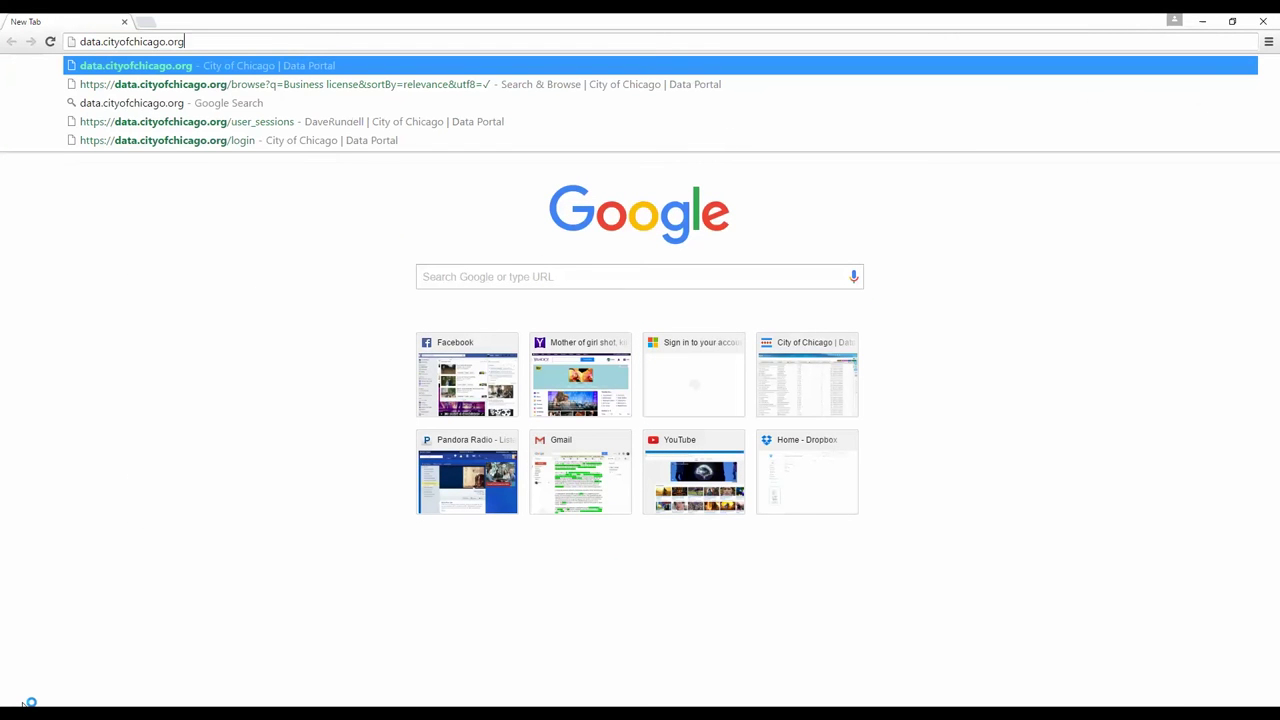
key("Return")
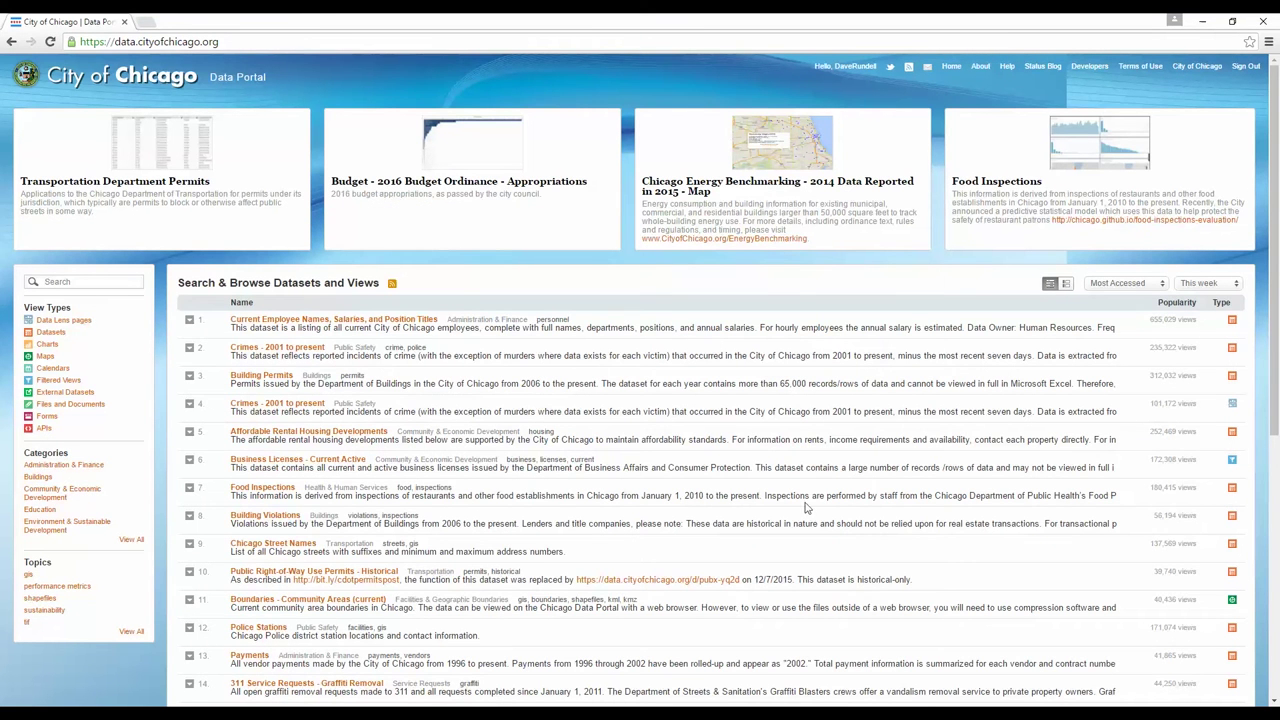
left_click(1153, 285)
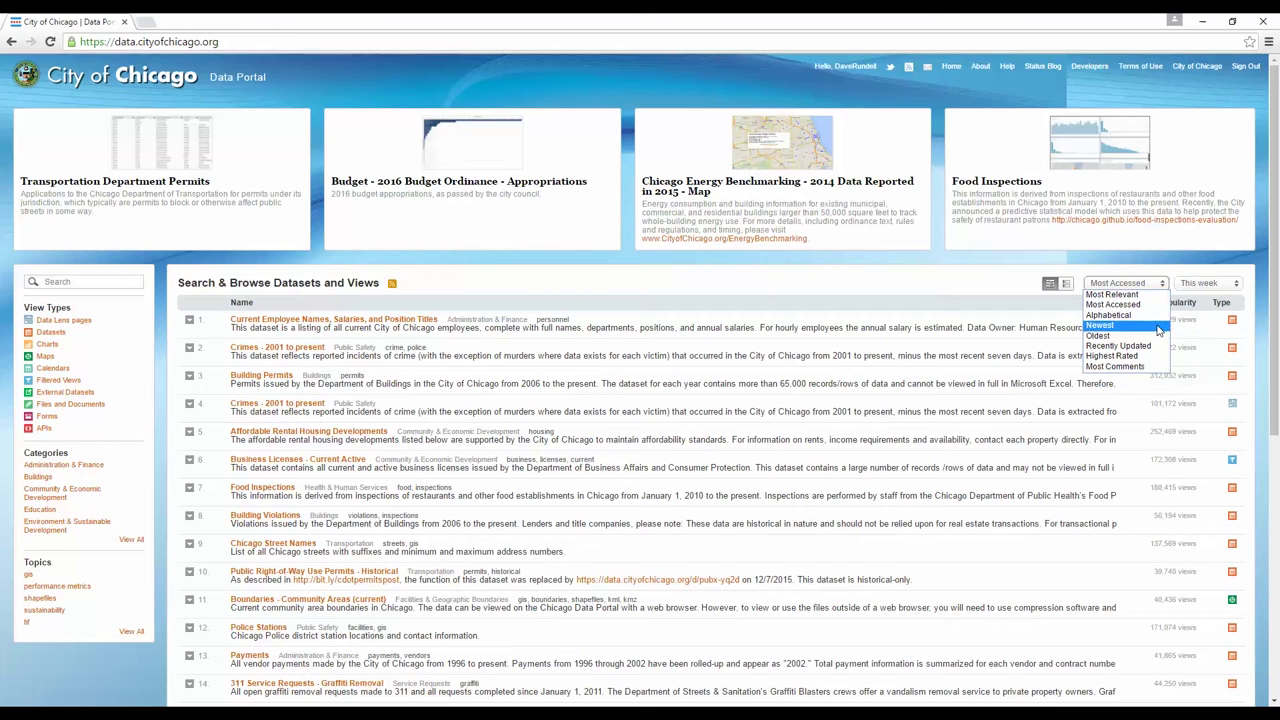
left_click(1207, 283)
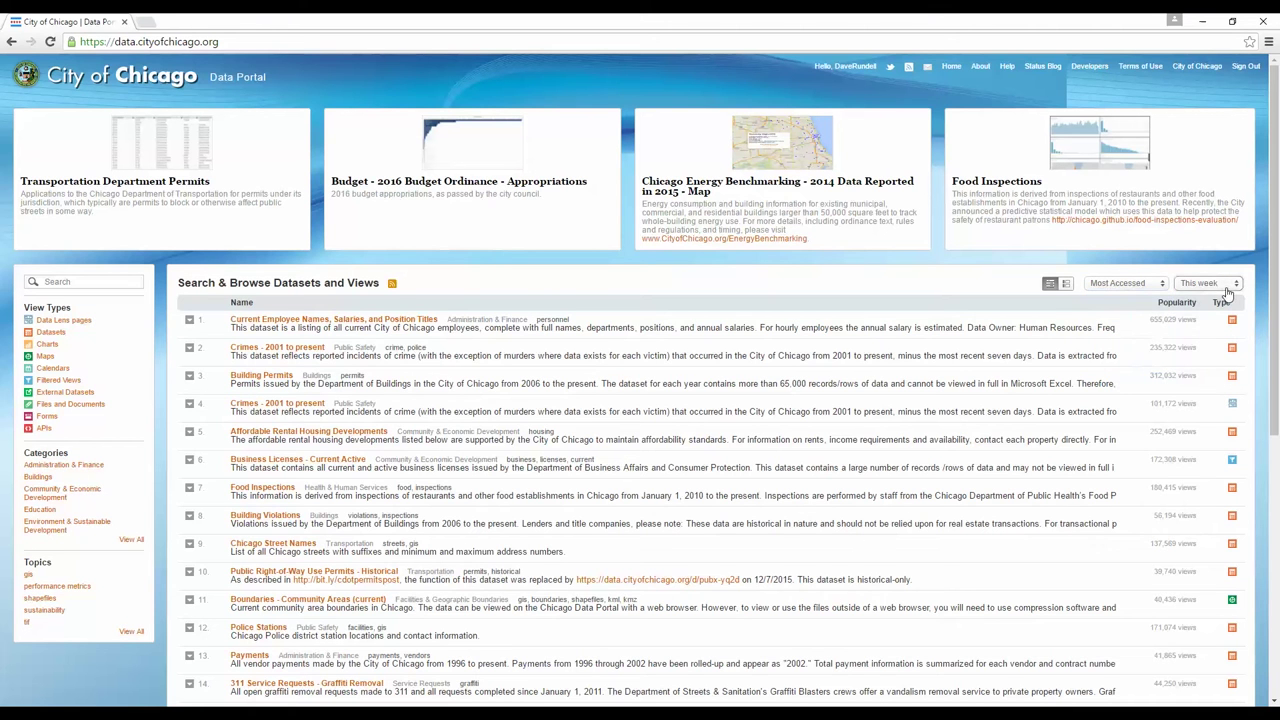
left_click(1225, 288)
left_click(1196, 295)
left_click(80, 283)
Search the portal for 'Business license' using the autocomplete suggestion
type("Business")
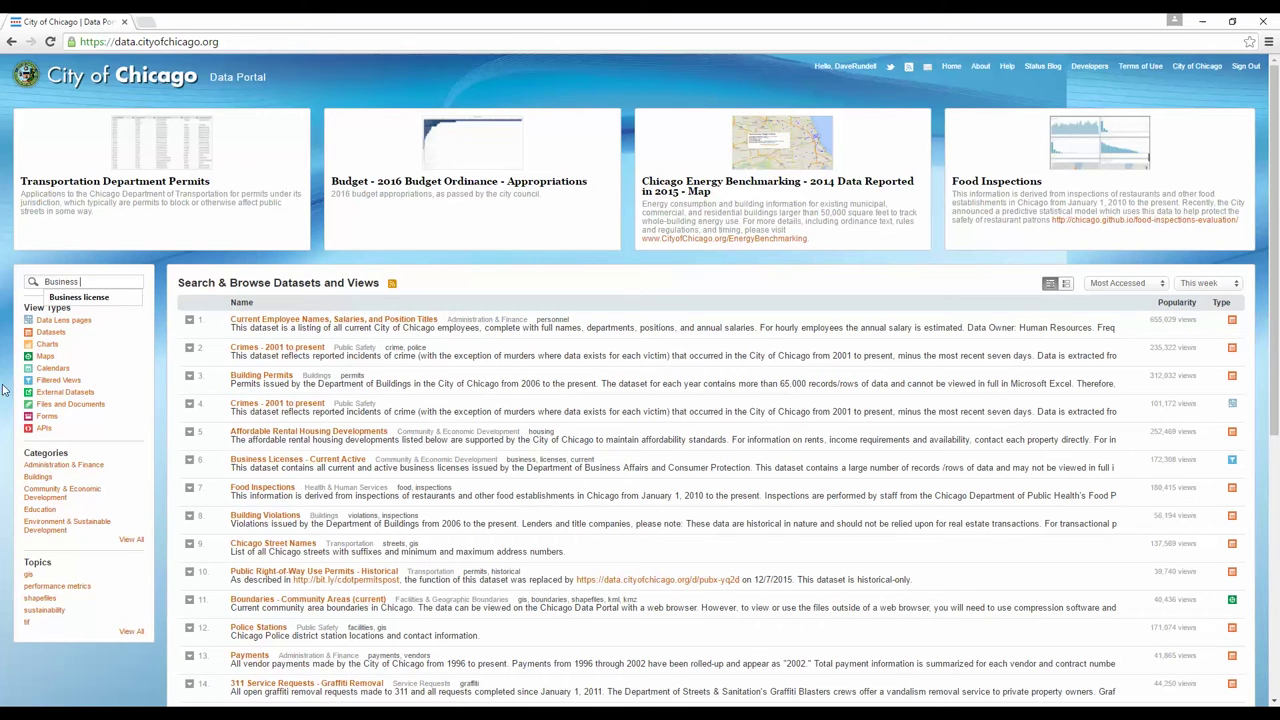
type(" license")
key("Return")
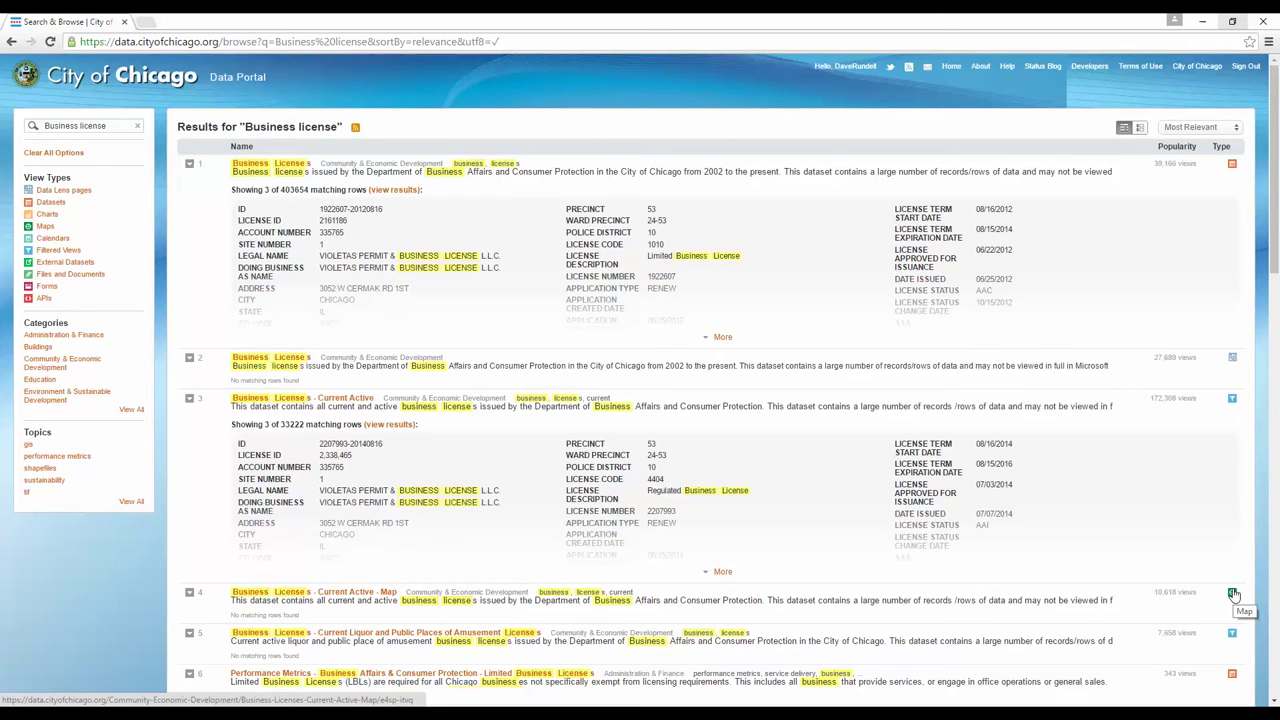
Open Business Licenses - Current Active, move ACCOUNT NUMBER before ADDRESS, and hide State through Police District
left_click(358, 400)
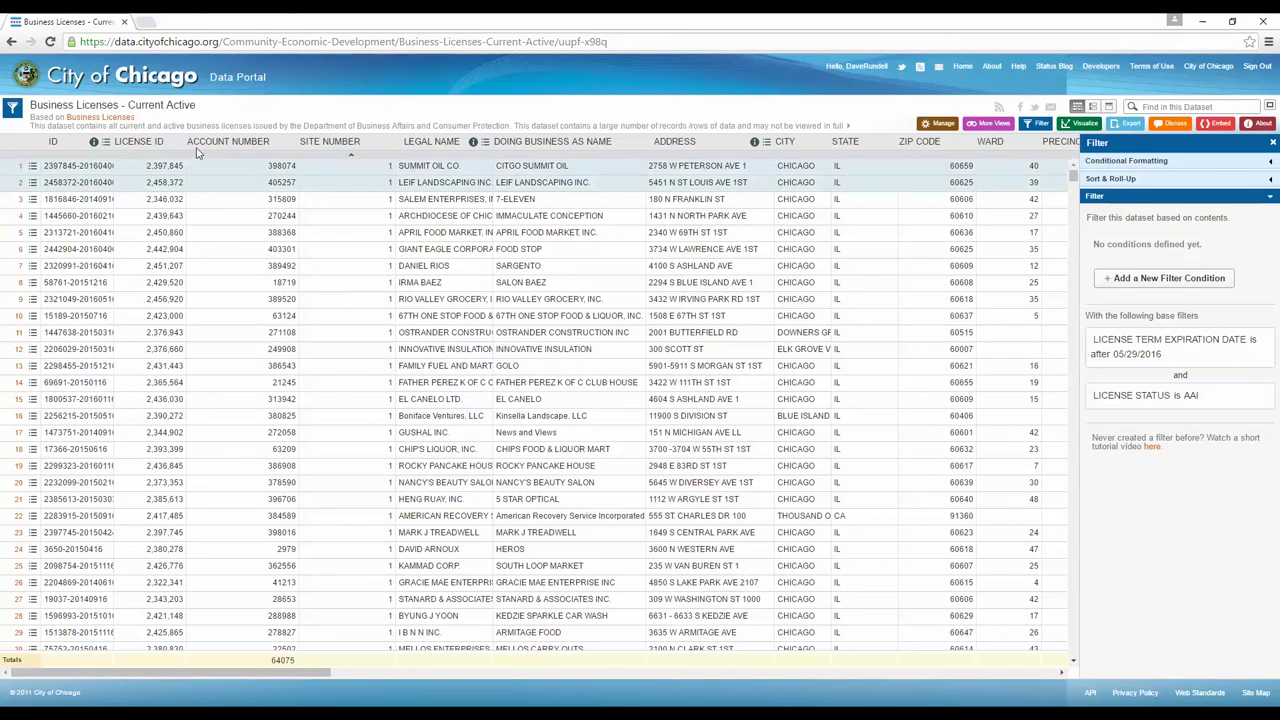
left_click_drag(192, 147, 668, 124)
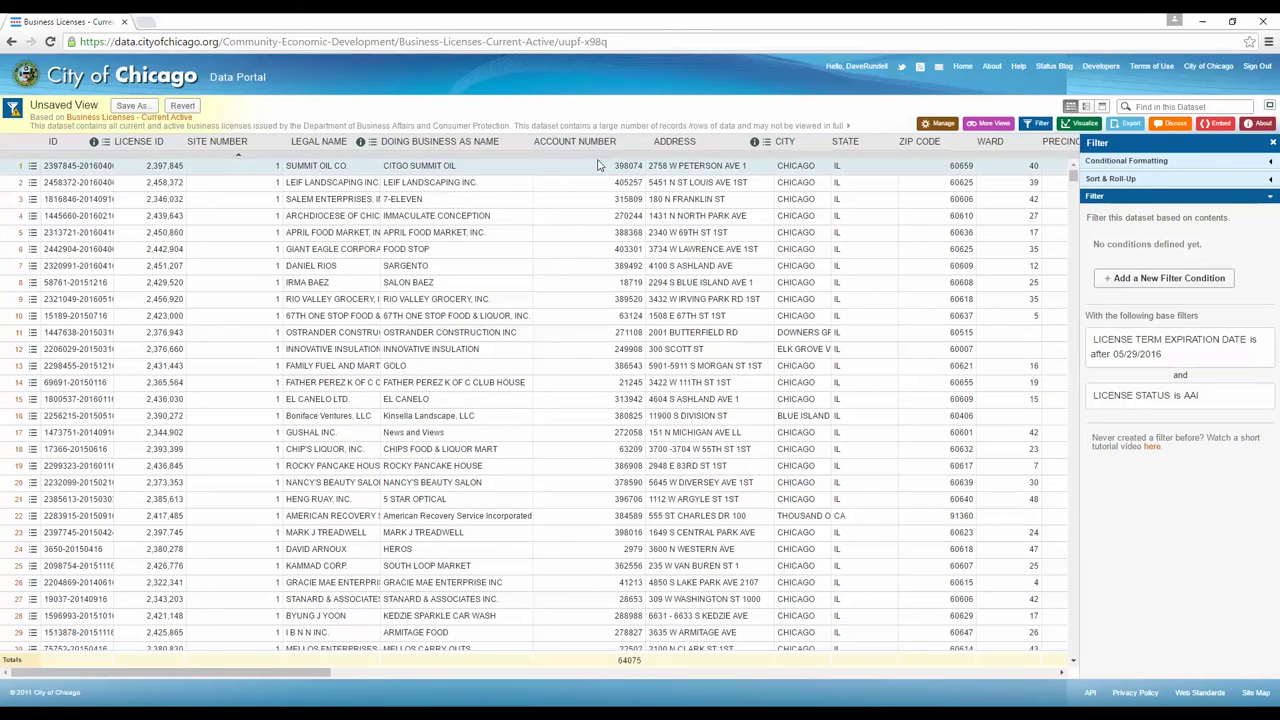
left_click(955, 124)
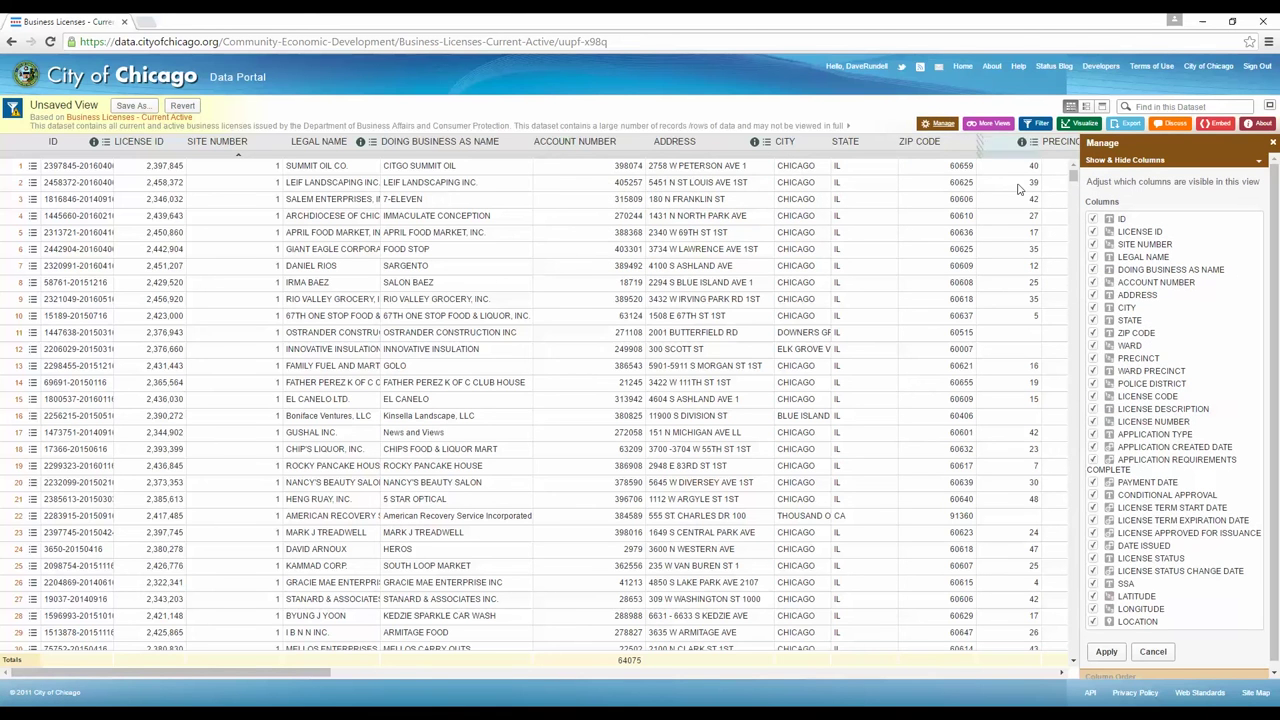
right_click(1093, 366)
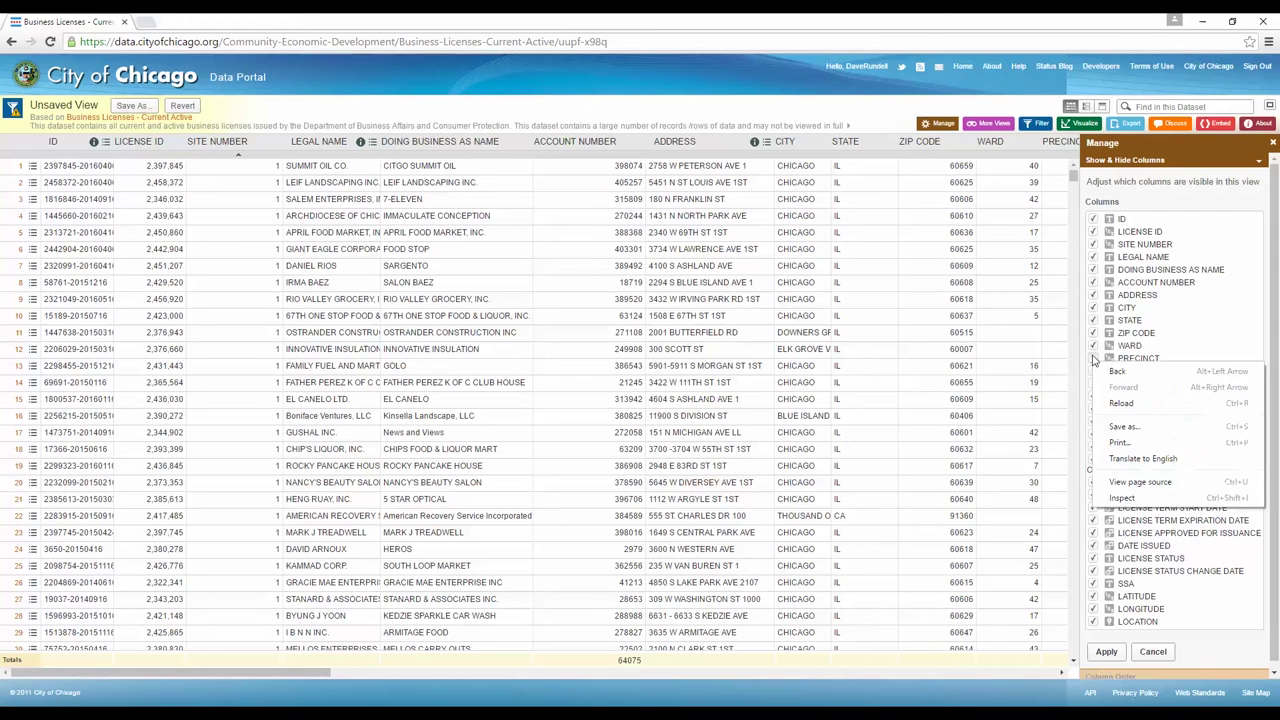
left_click(1093, 358)
left_click(1093, 345)
left_click(1093, 332)
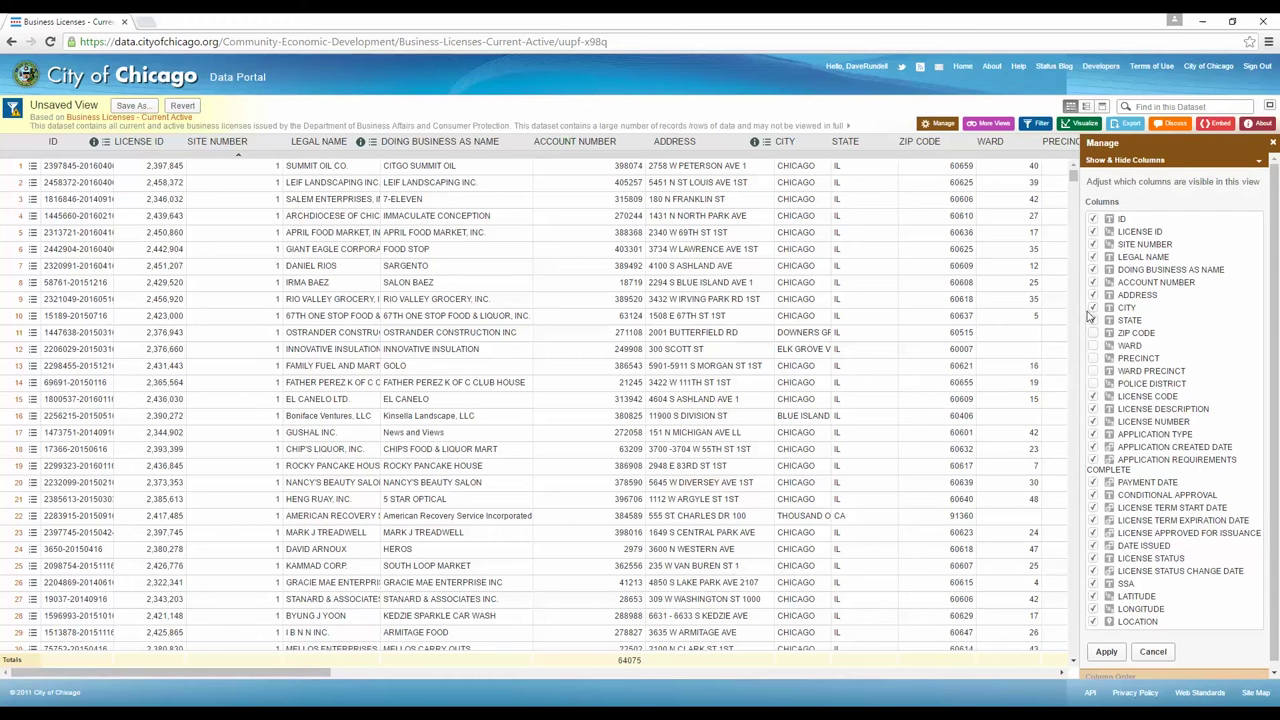
left_click(1106, 652)
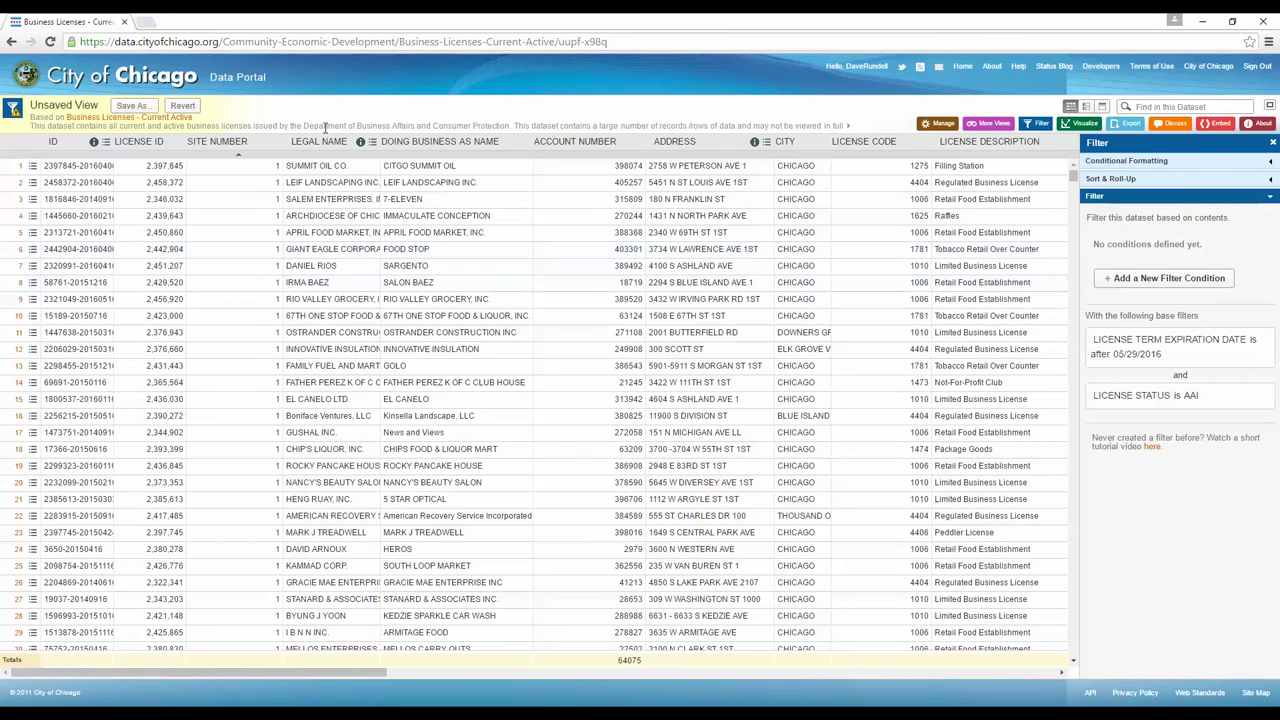
mouse_move(166, 146)
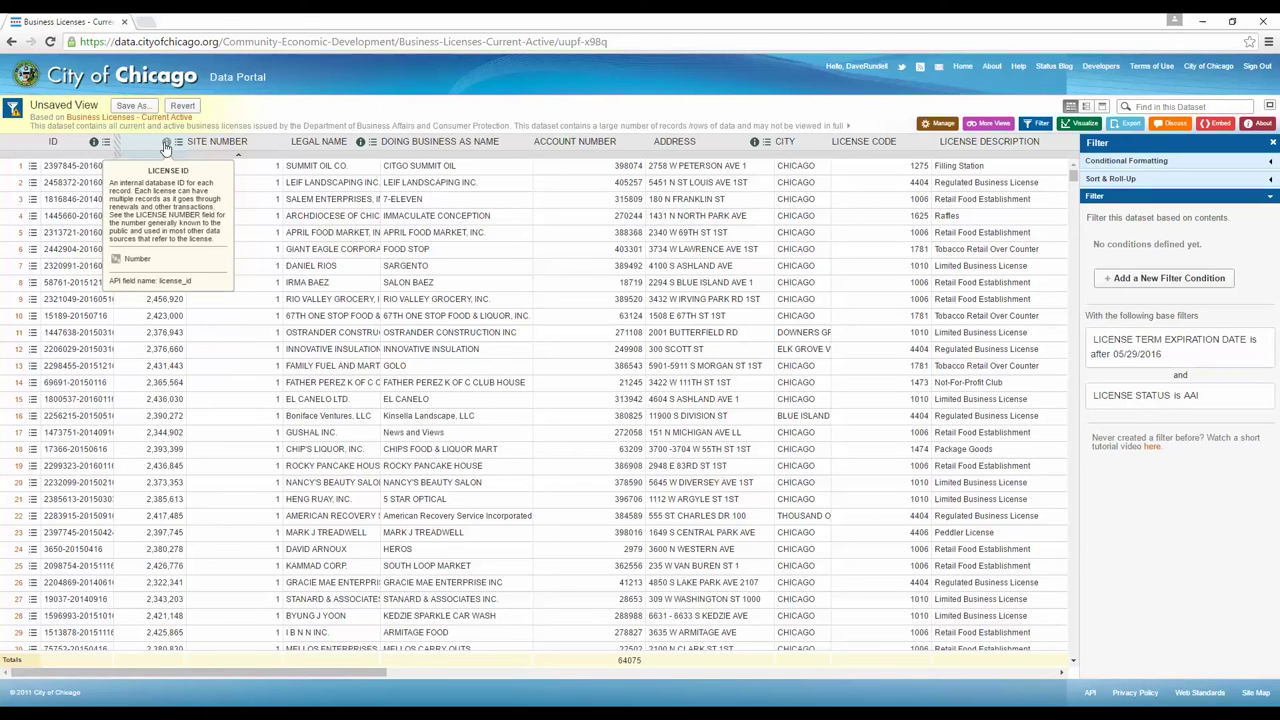
left_click(179, 143)
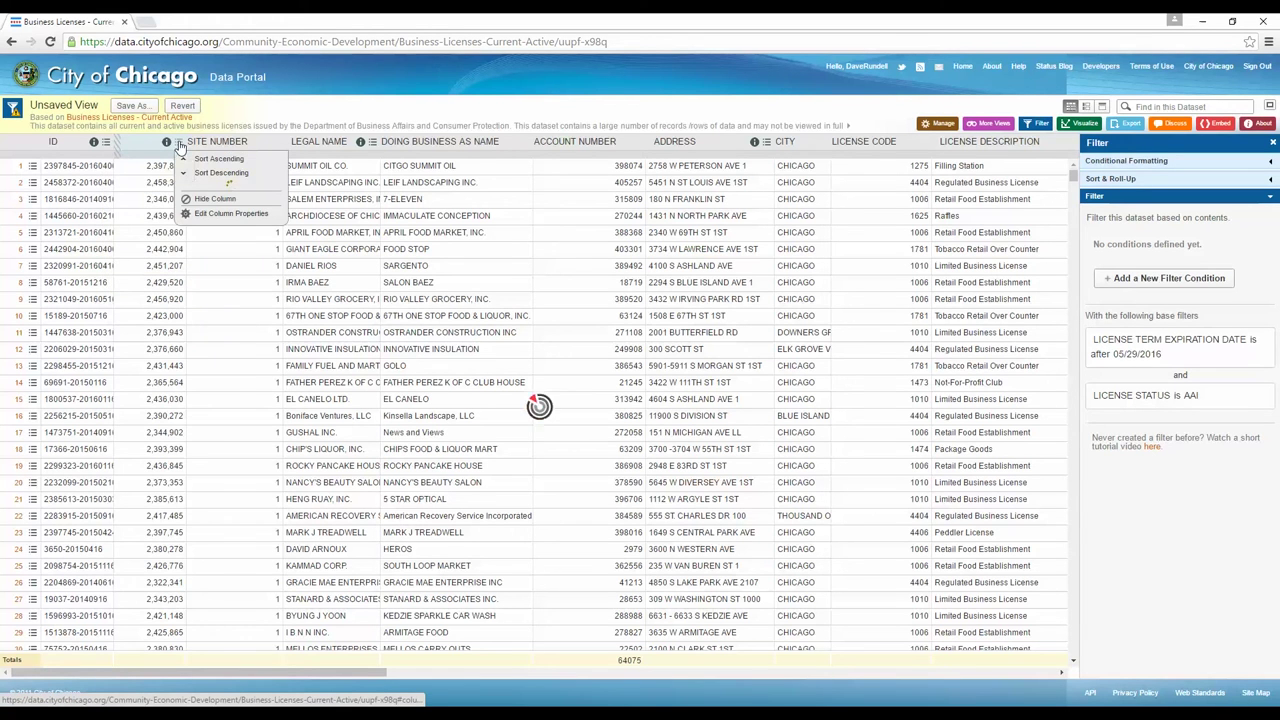
mouse_move(200, 189)
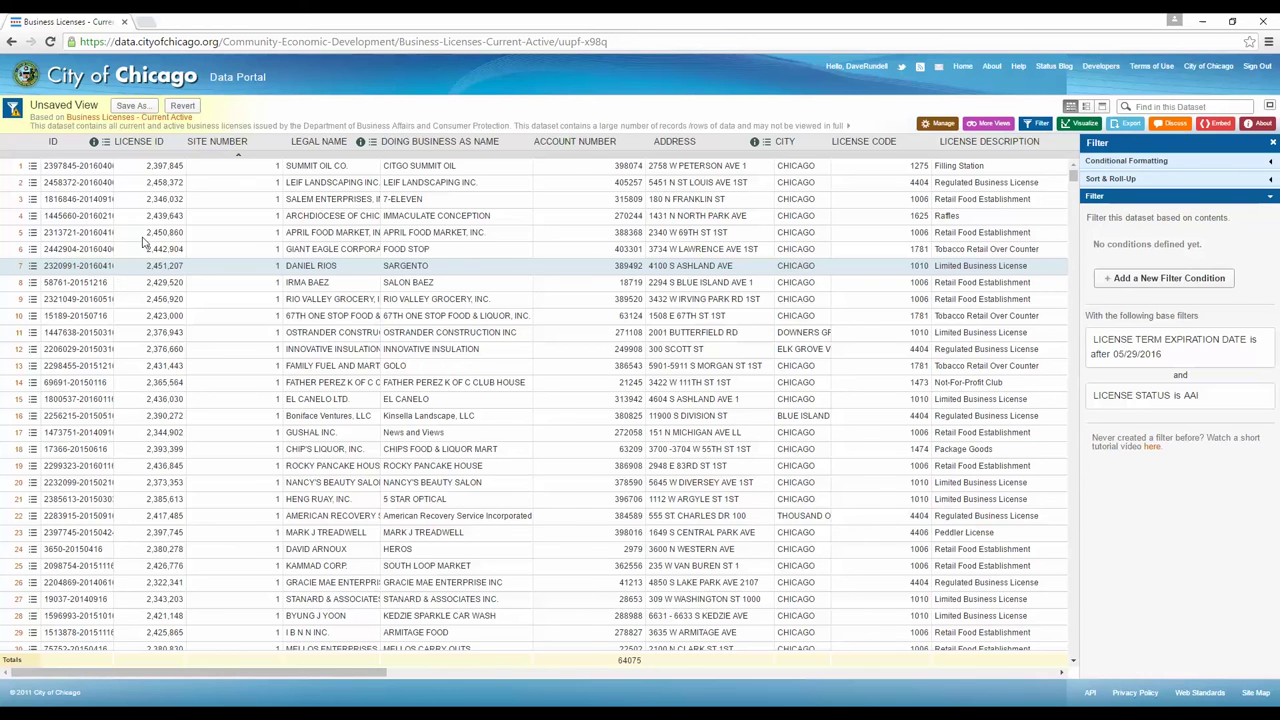
scroll(140, 250, "right", 3)
left_click(935, 144)
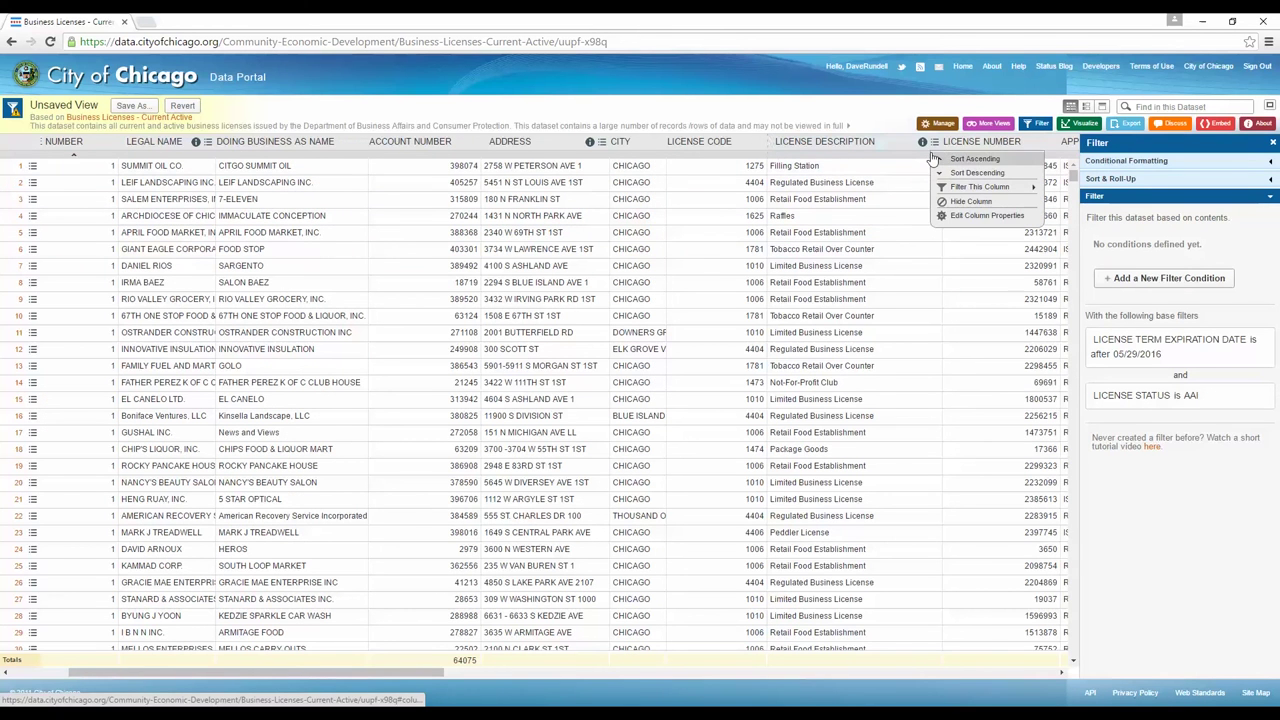
left_click(936, 145)
left_click(936, 145)
mouse_move(985, 187)
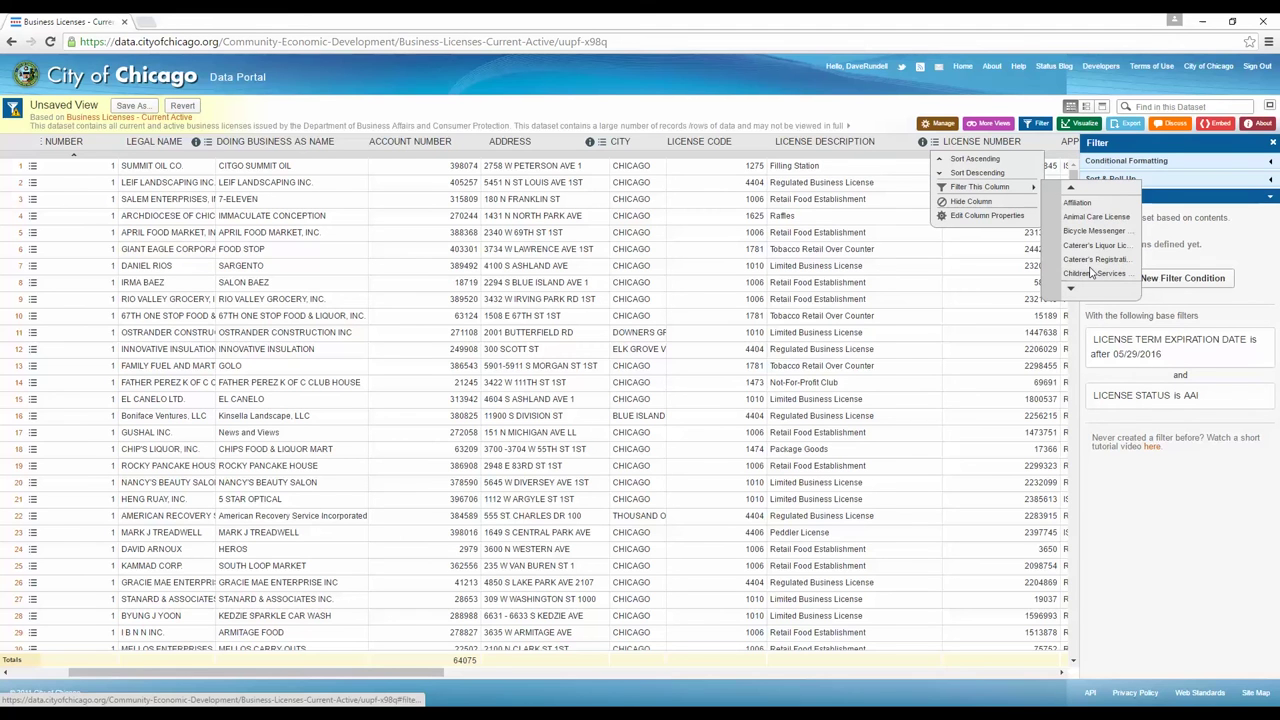
mouse_move(1072, 290)
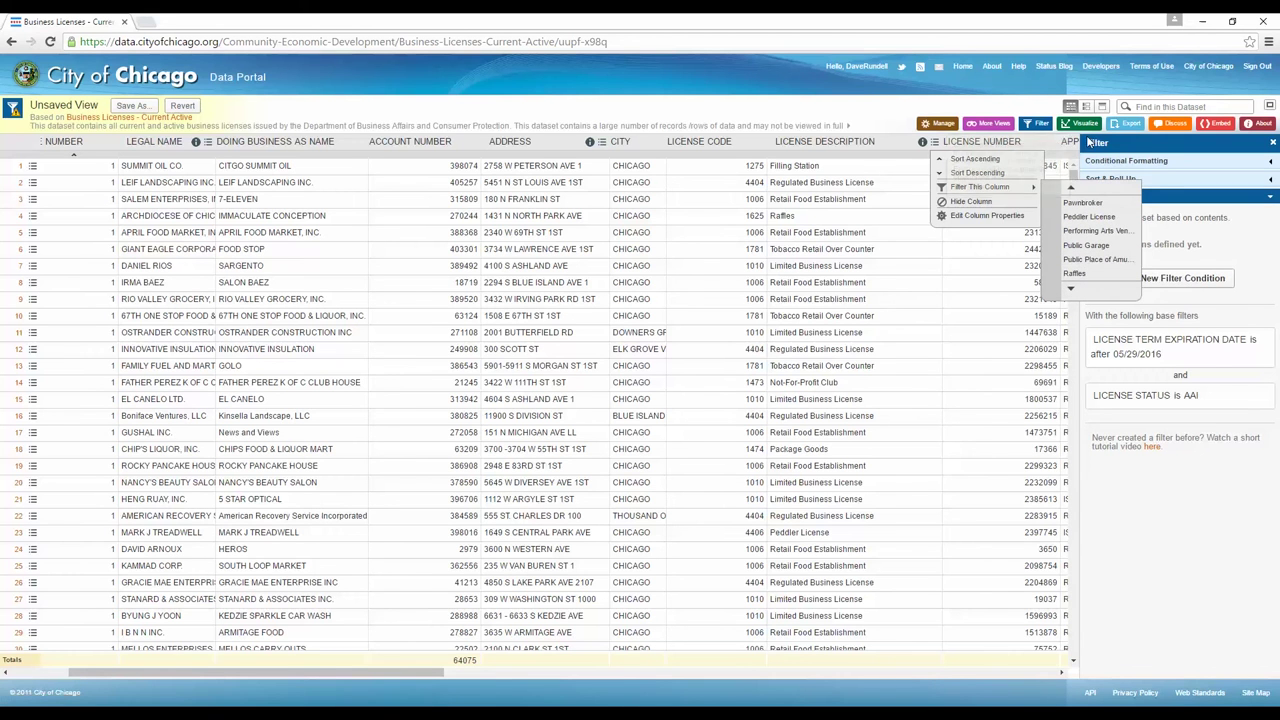
left_click(1041, 127)
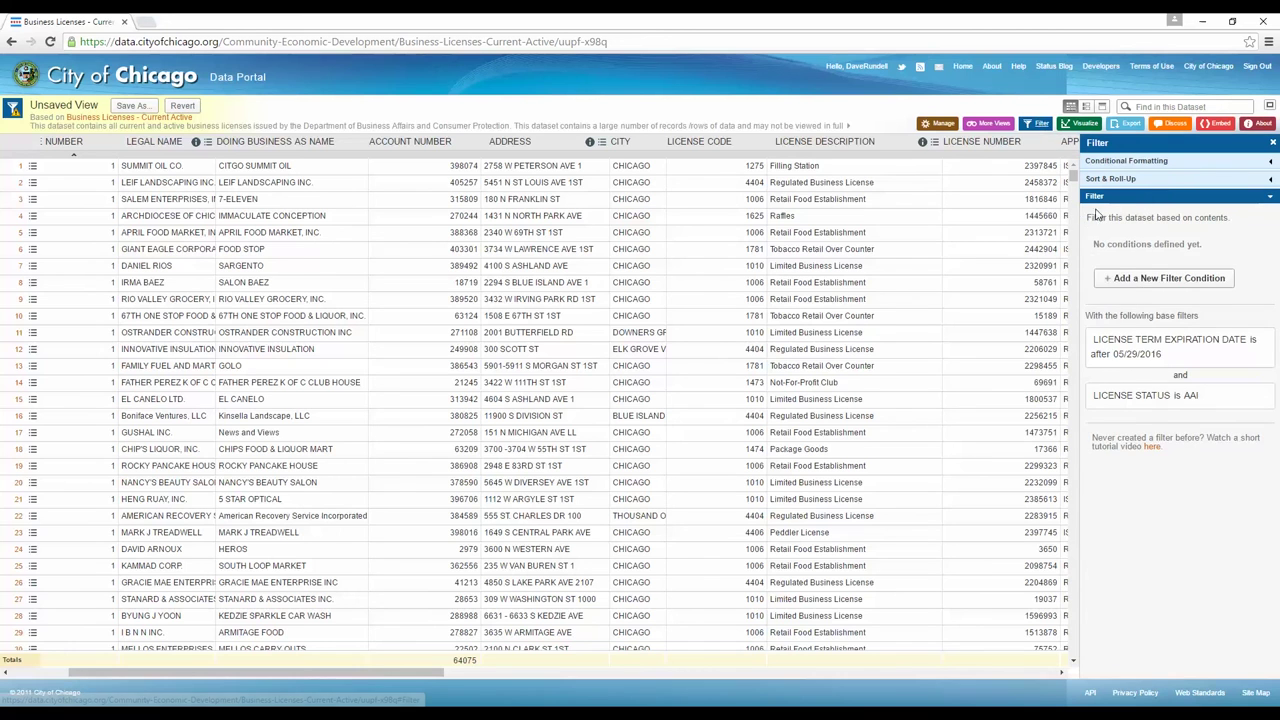
Add a filter condition restricting LICENSE CODE to 1050
left_click(1118, 280)
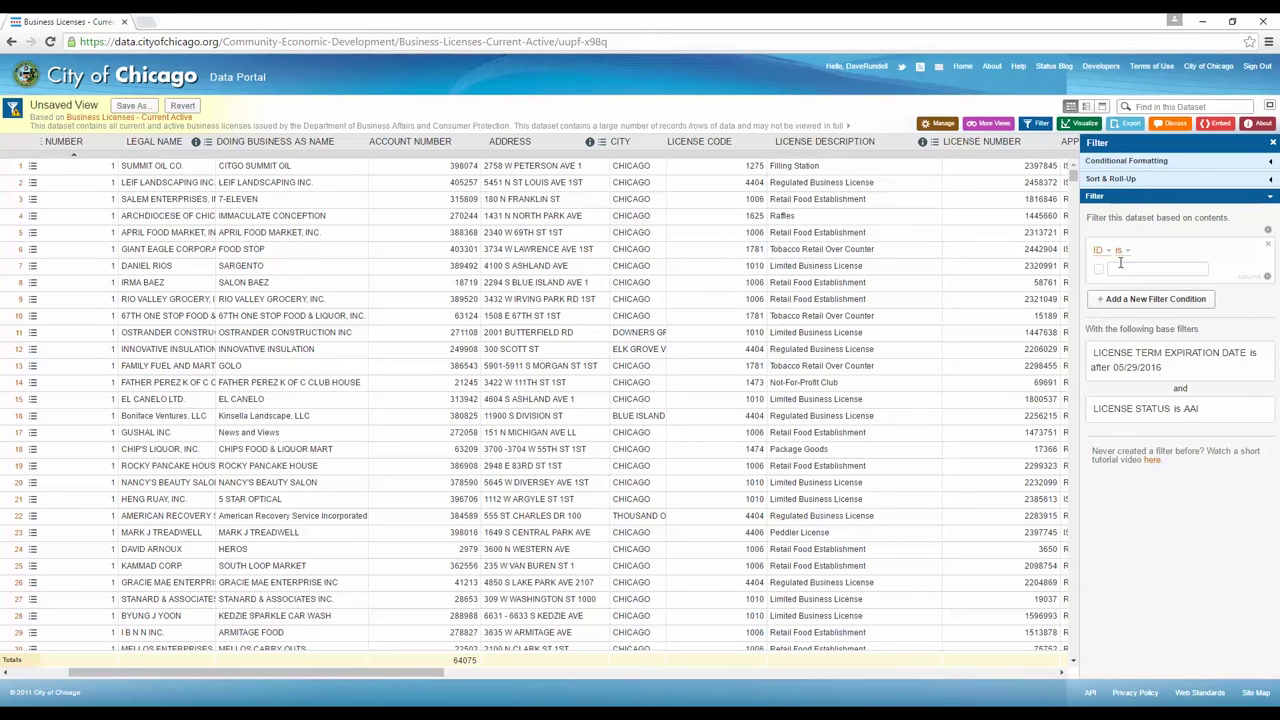
left_click(1099, 251)
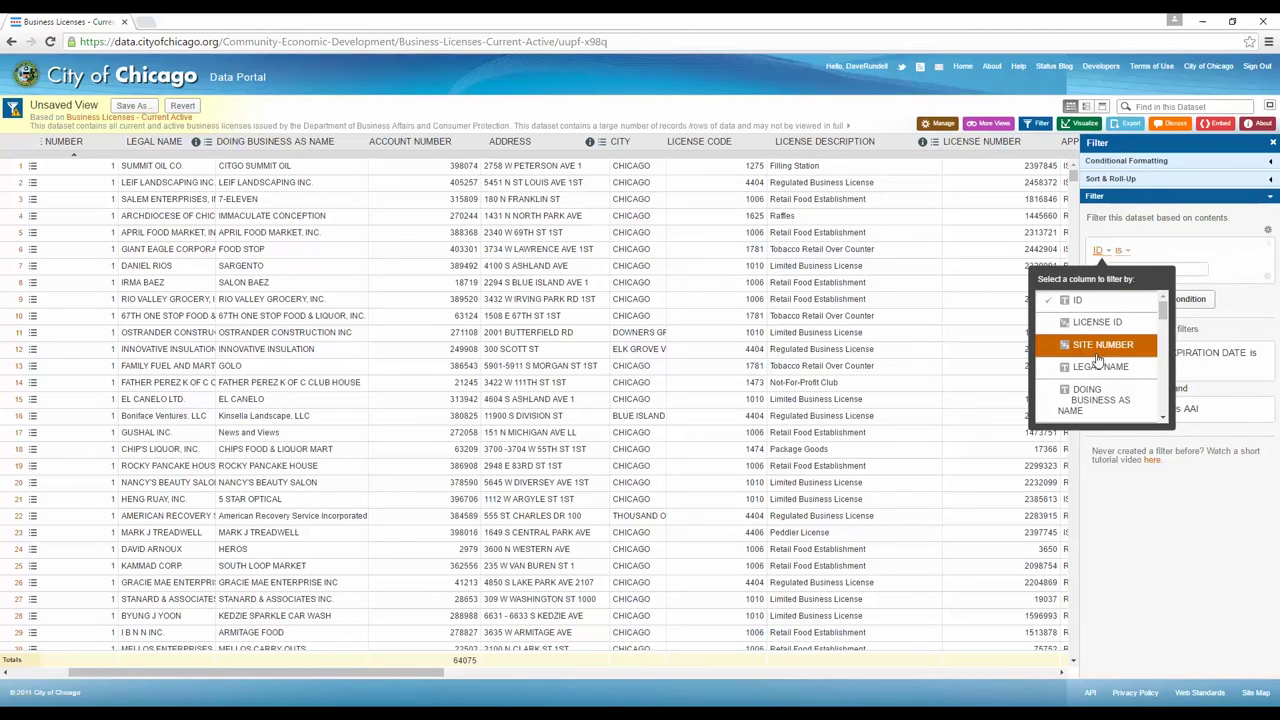
scroll(1098, 360, "down", 3)
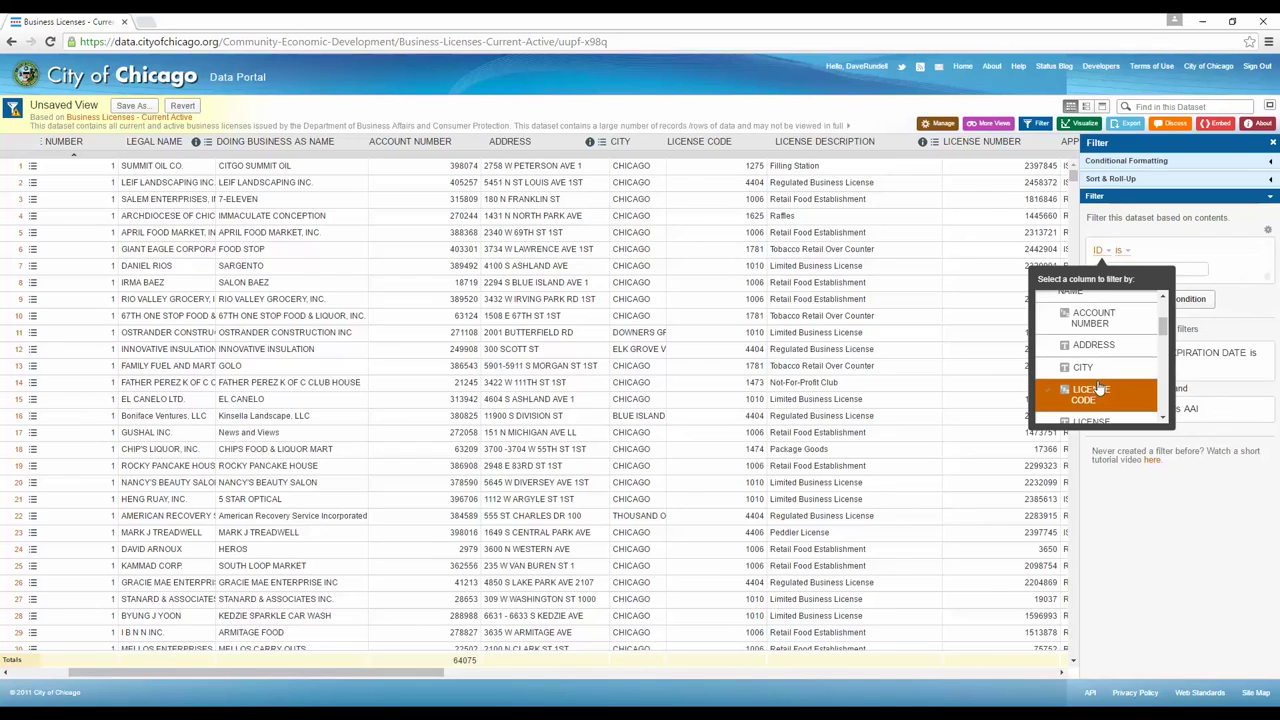
left_click(1099, 392)
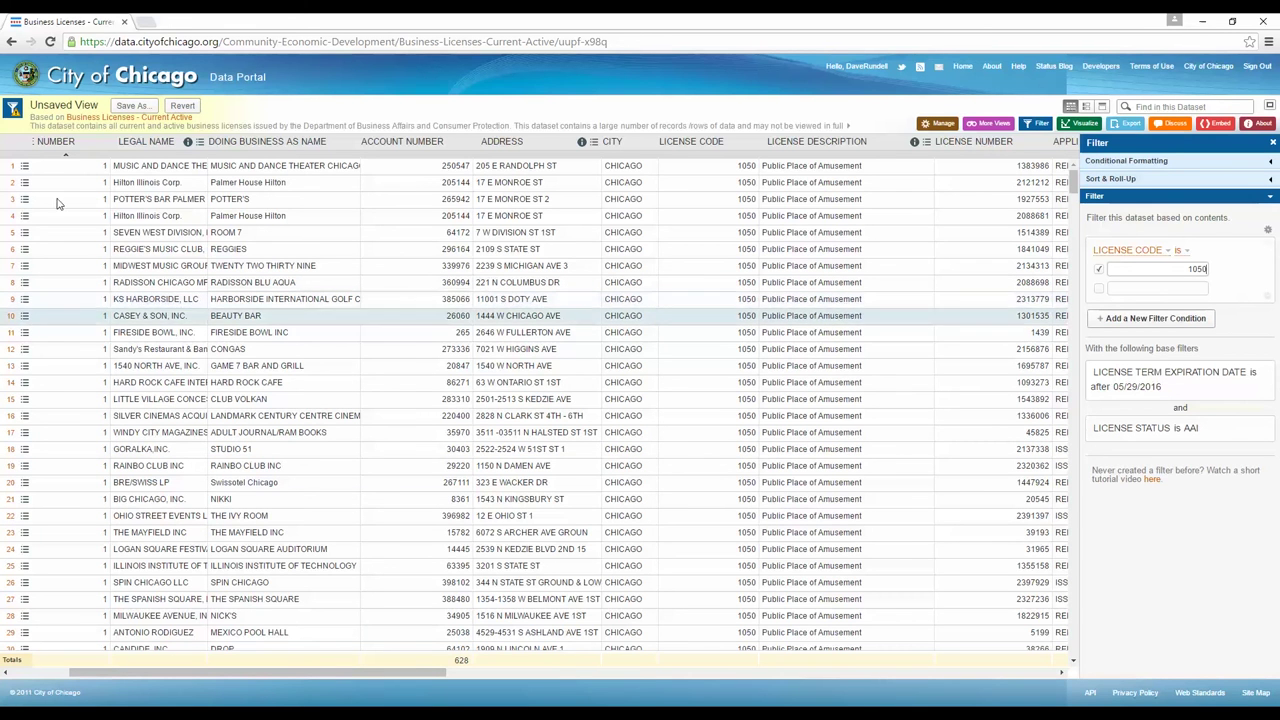
Save the 628-row filtered table as a new view named 'PPA Licenses'
left_click(134, 105)
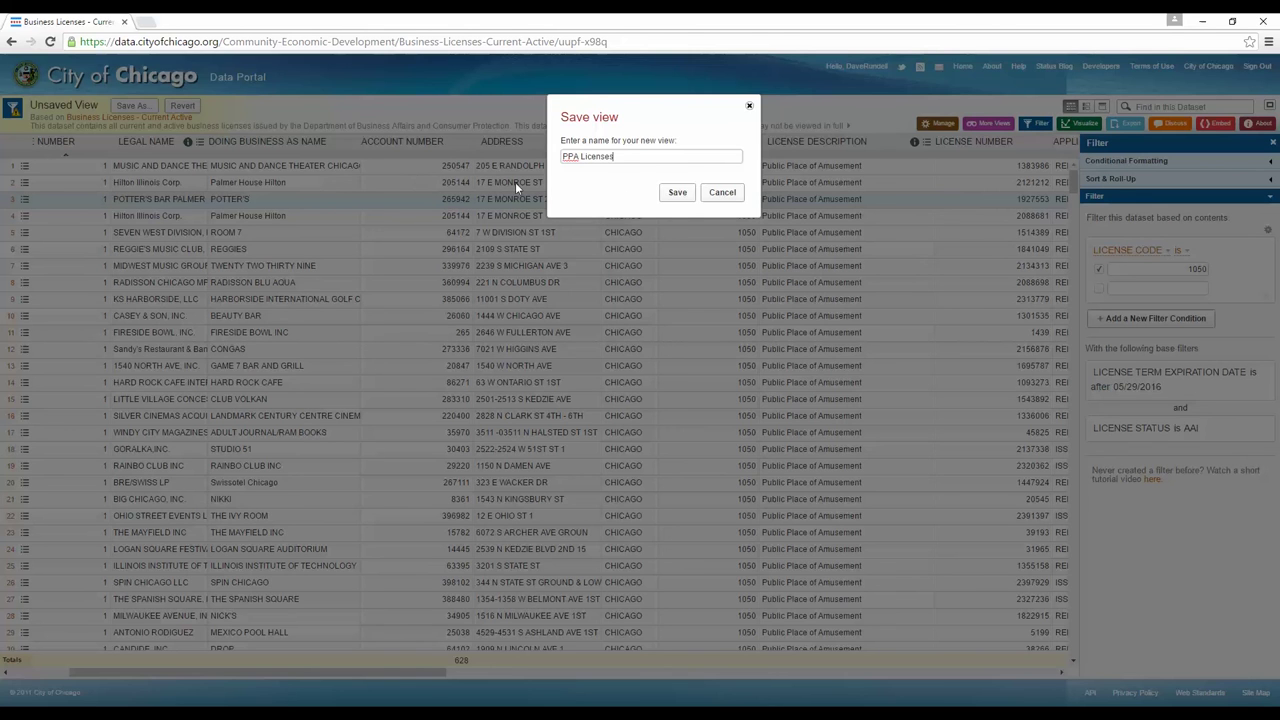
left_click(684, 198)
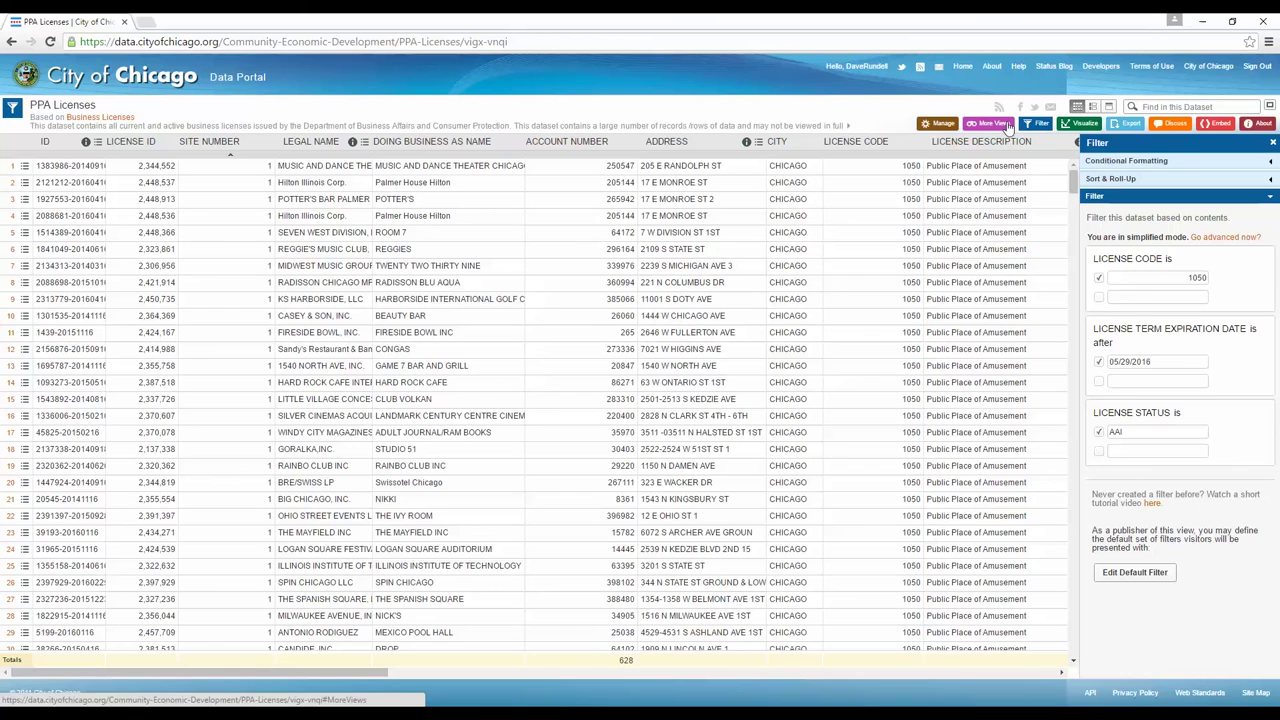
Add a Map visualization with Plot Style set to Point Map and apply it
left_click(1120, 124)
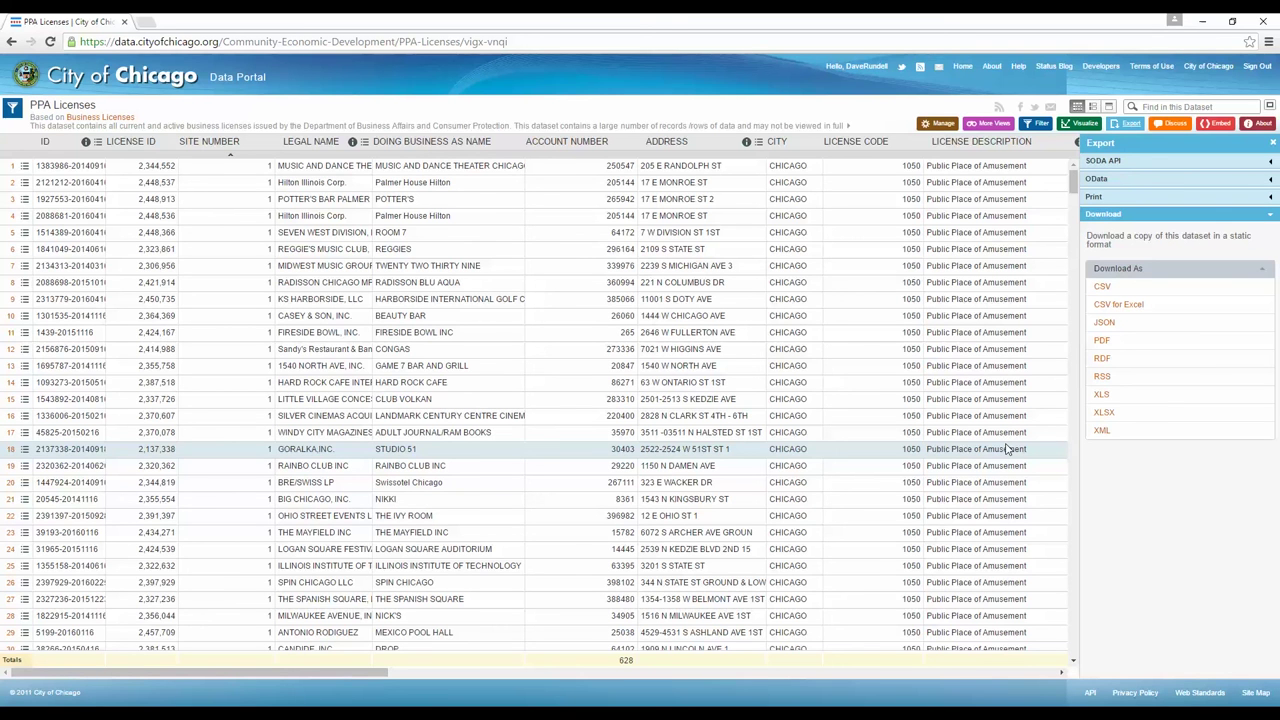
left_click(1085, 123)
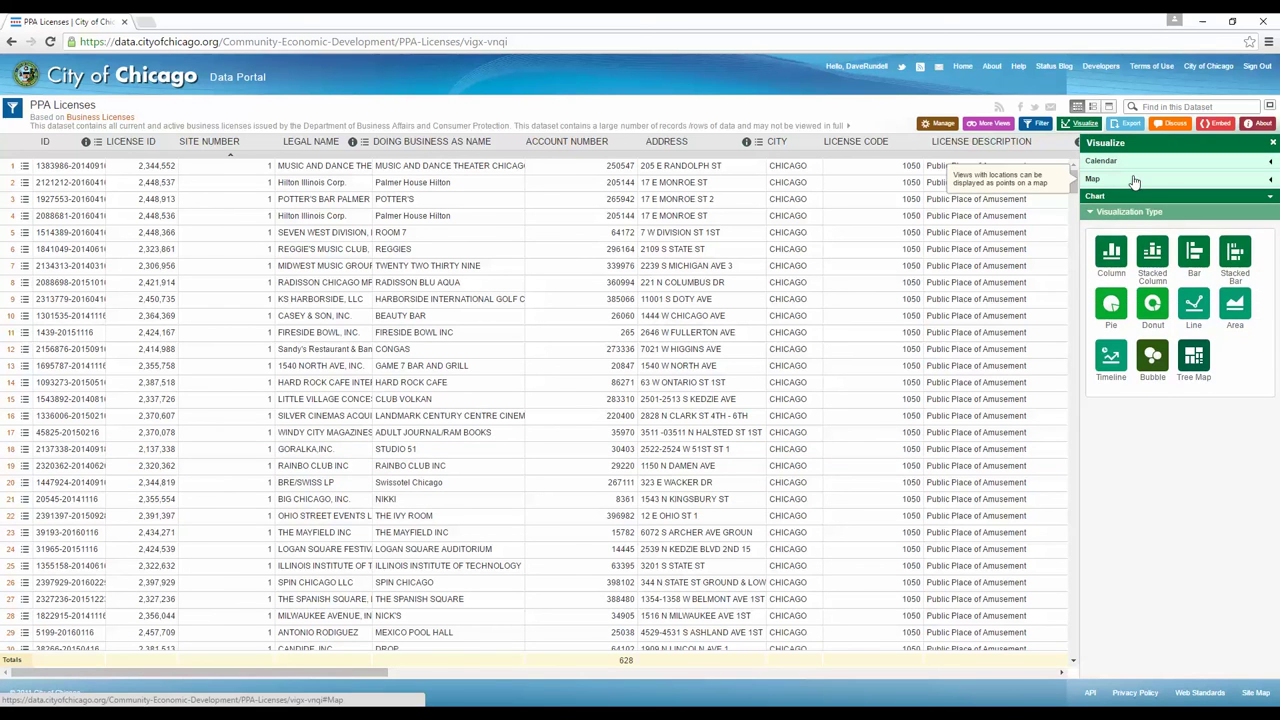
left_click(1095, 179)
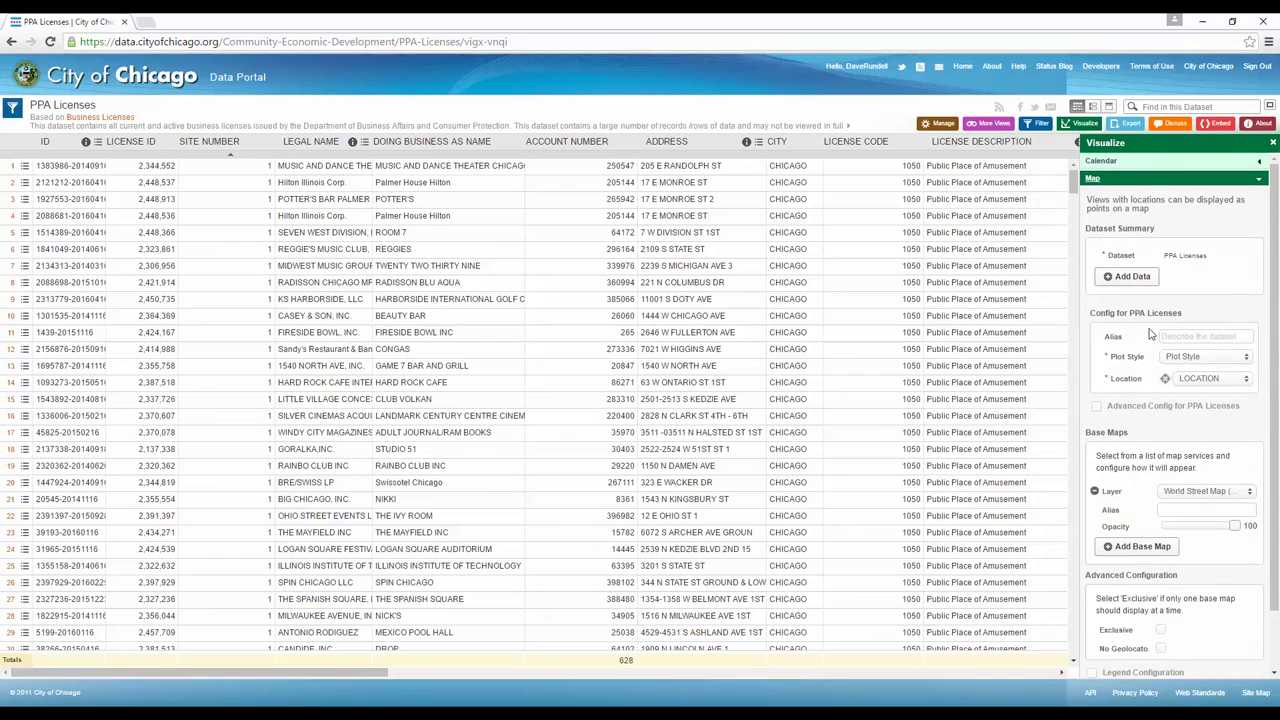
left_click(1213, 362)
left_click(1212, 378)
scroll(1172, 407, "down", 1)
scroll(537, 403, "down", 3)
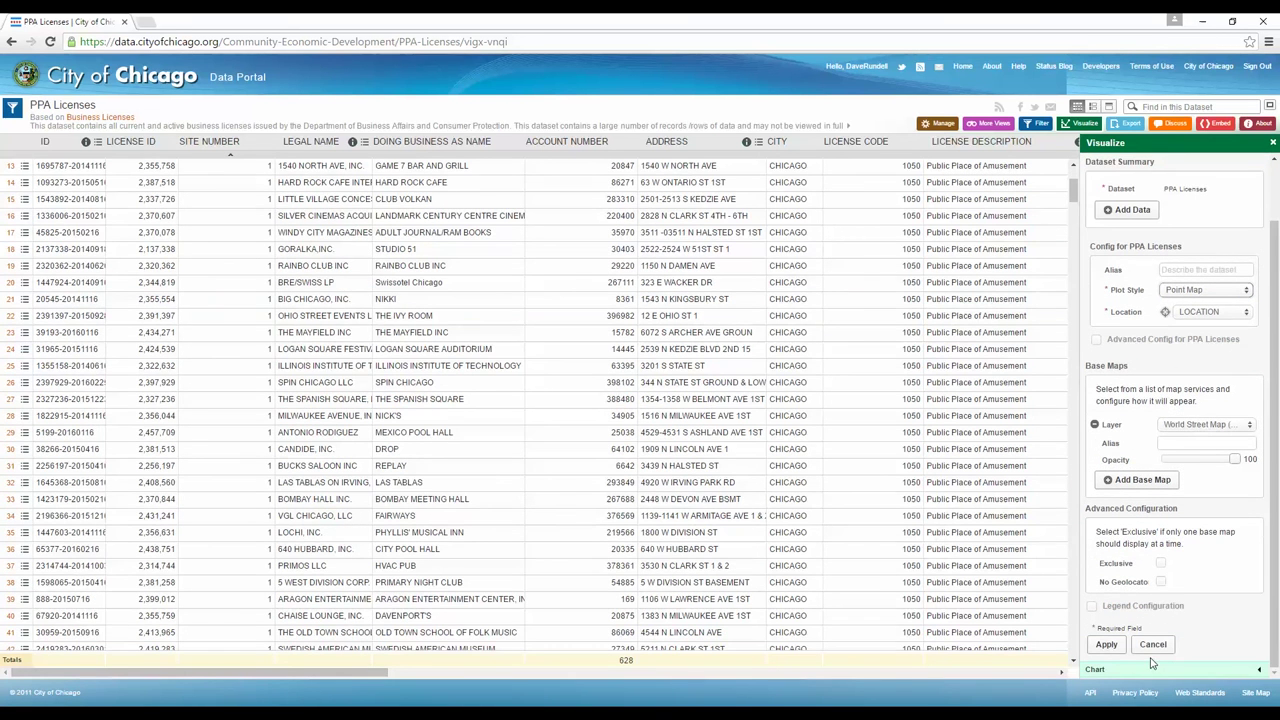
left_click(1108, 645)
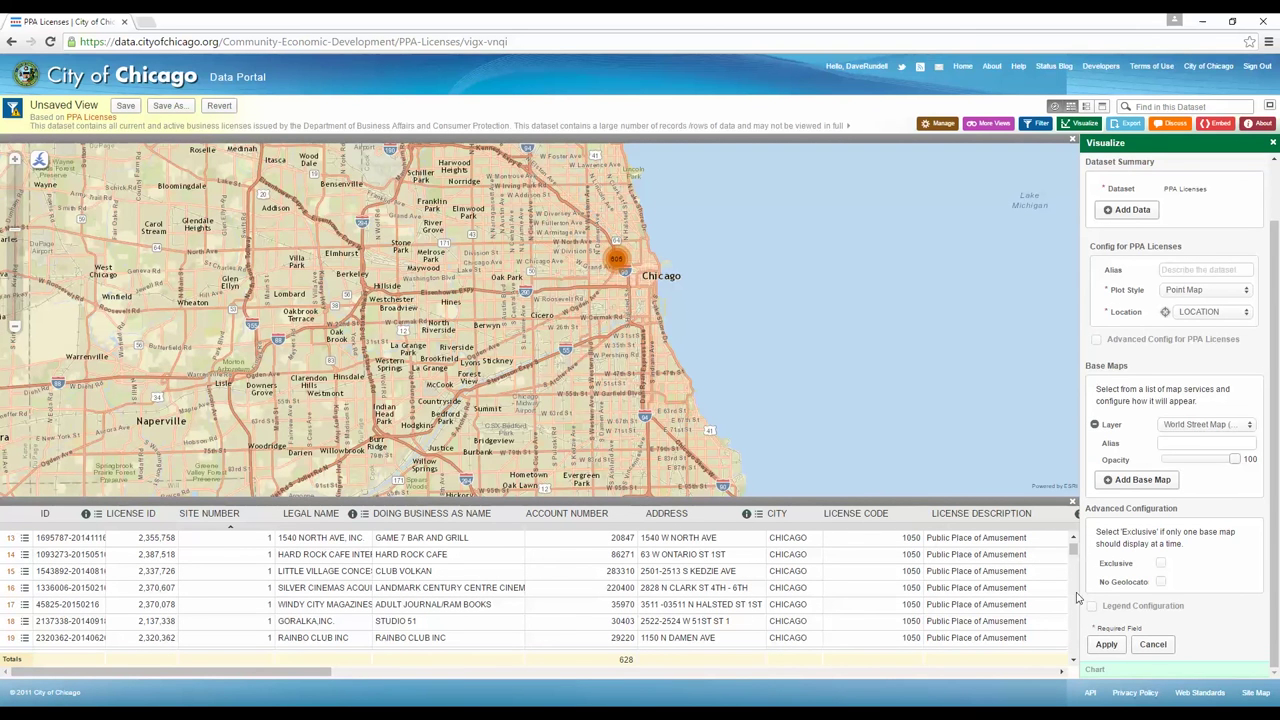
Zoom the map into the large downtown cluster, then into the 50-license cluster
mouse_move(622, 262)
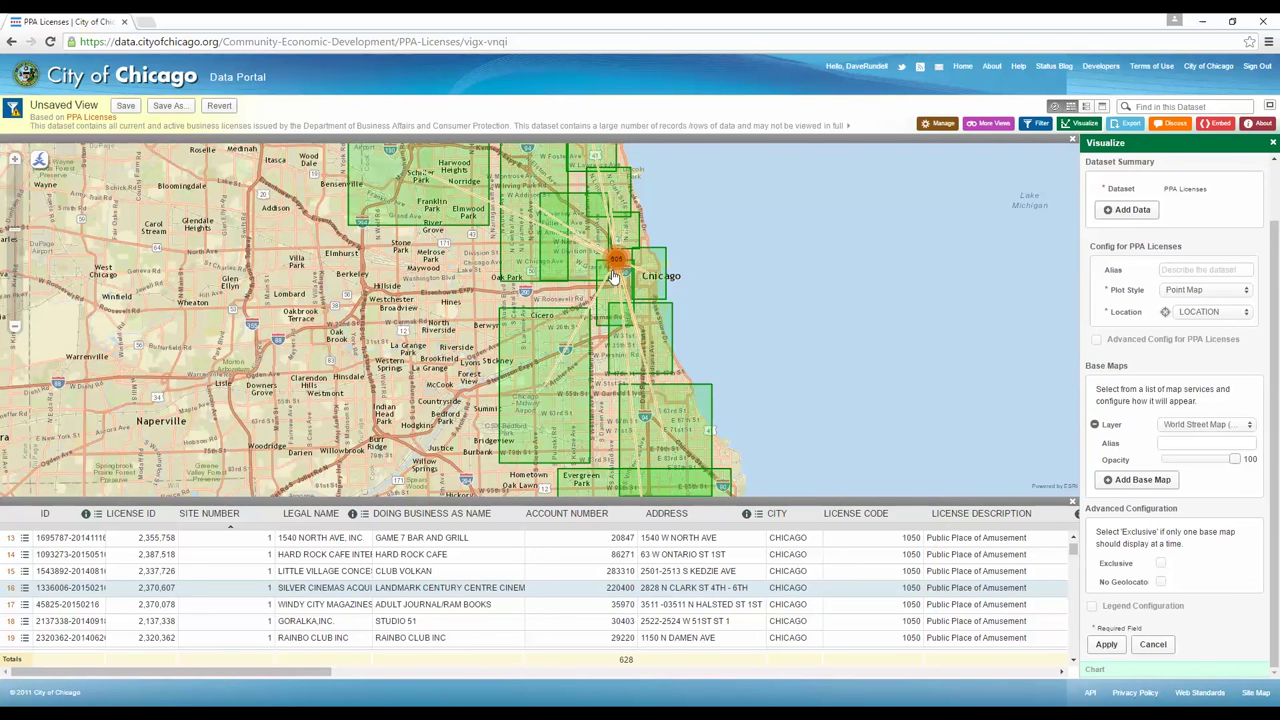
left_click(613, 275)
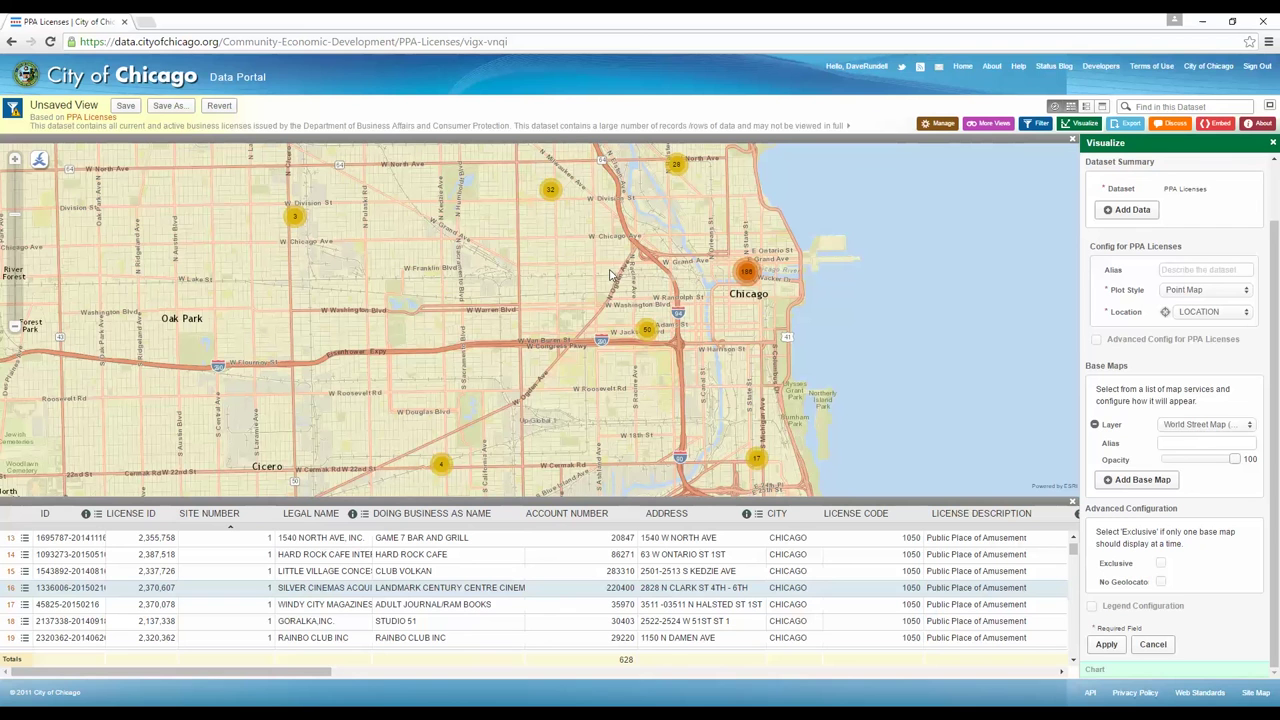
left_click(648, 331)
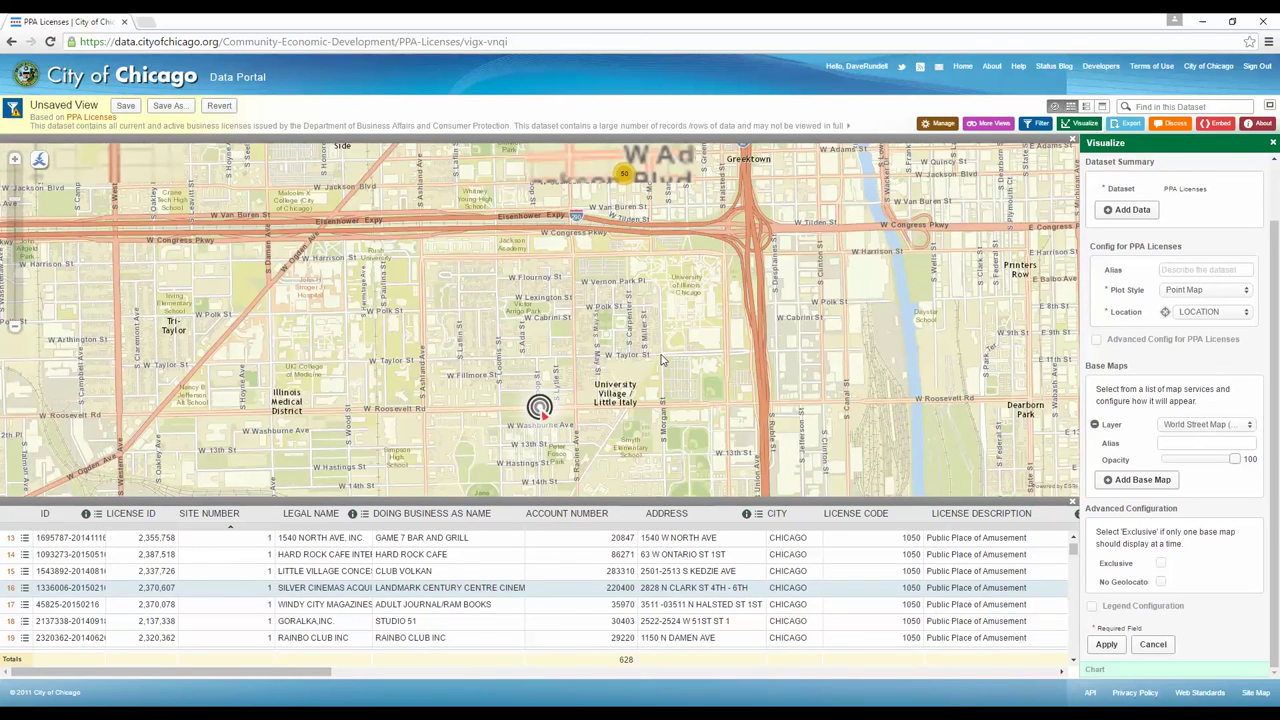